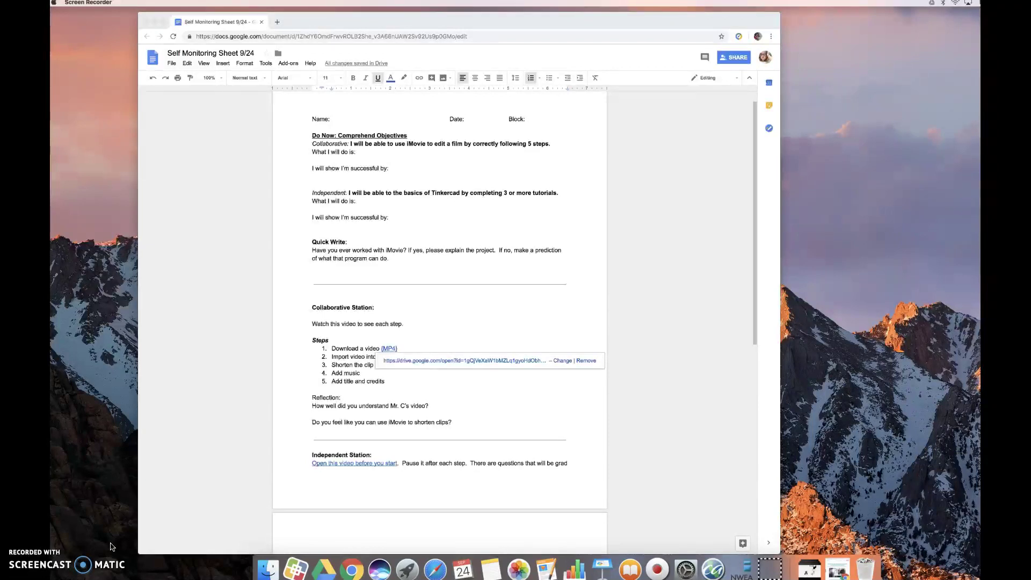
# Open the Mindsets Fixed Versus Growth.mp4 preview in Google Drive and download it.
pyautogui.click(96, 534)
pyautogui.click(388, 349)
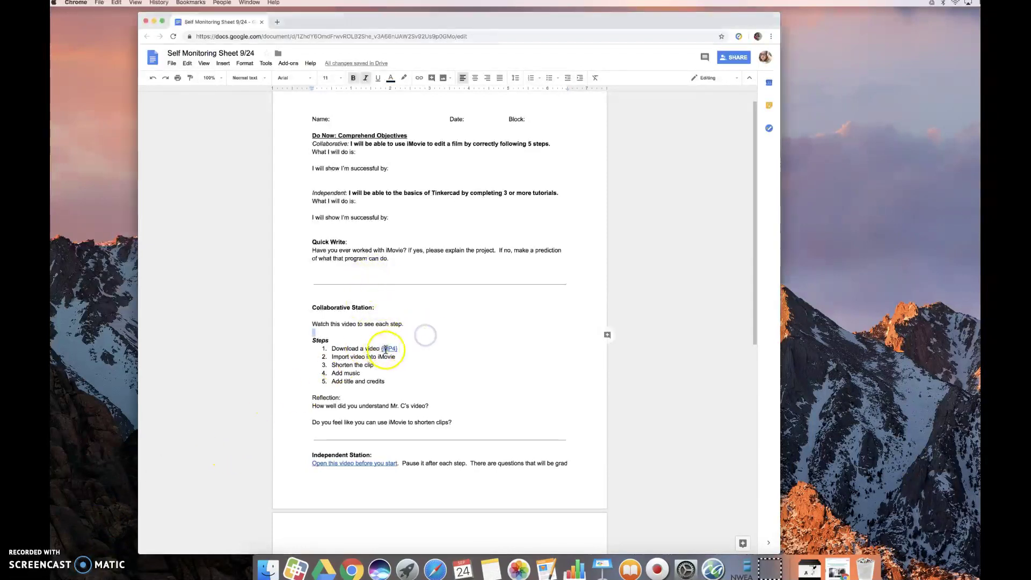
pyautogui.click(390, 348)
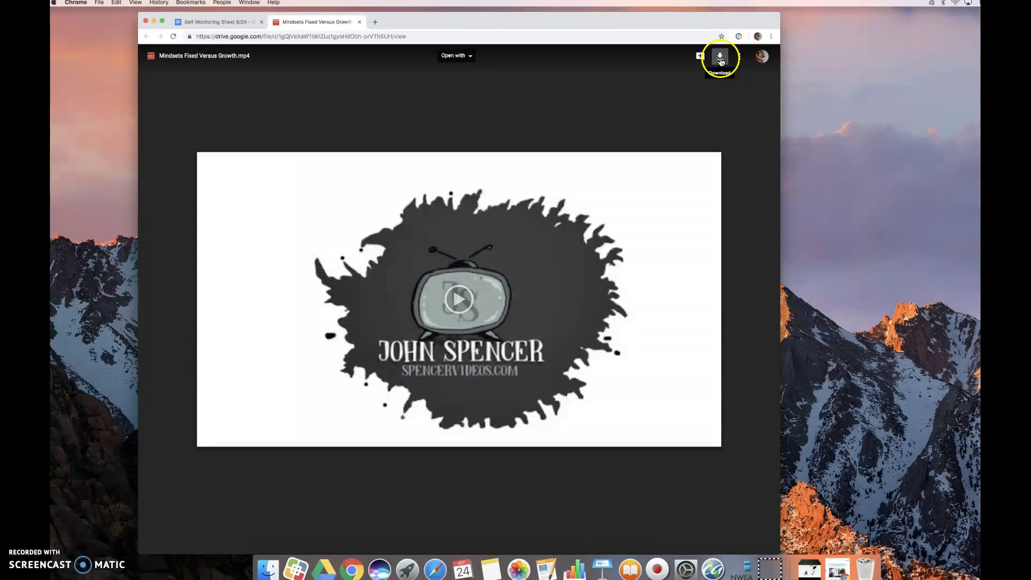
pyautogui.click(721, 58)
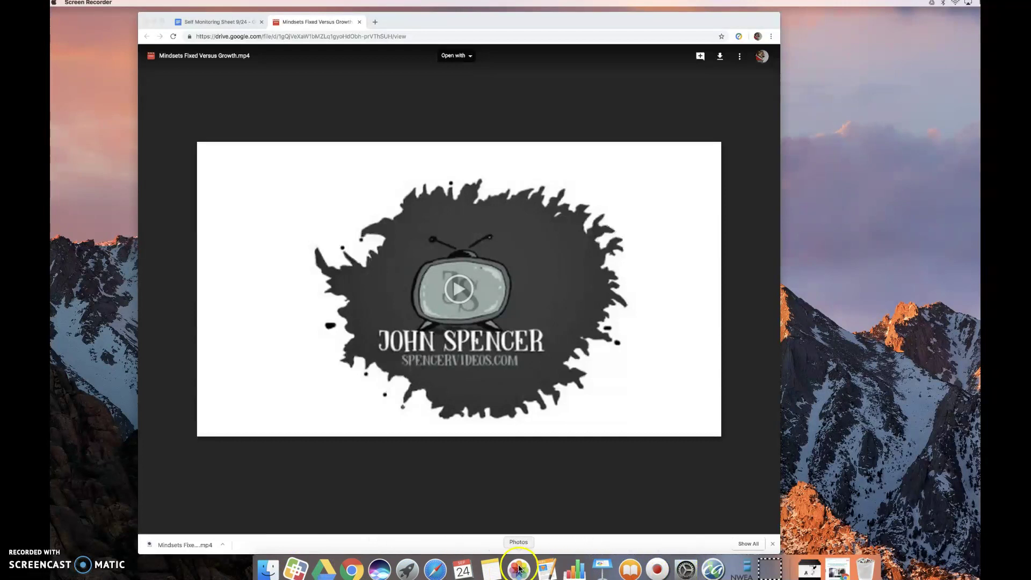
# Show the Applications folder in Finder and drag iMovie onto the Dock.
pyautogui.click(268, 568)
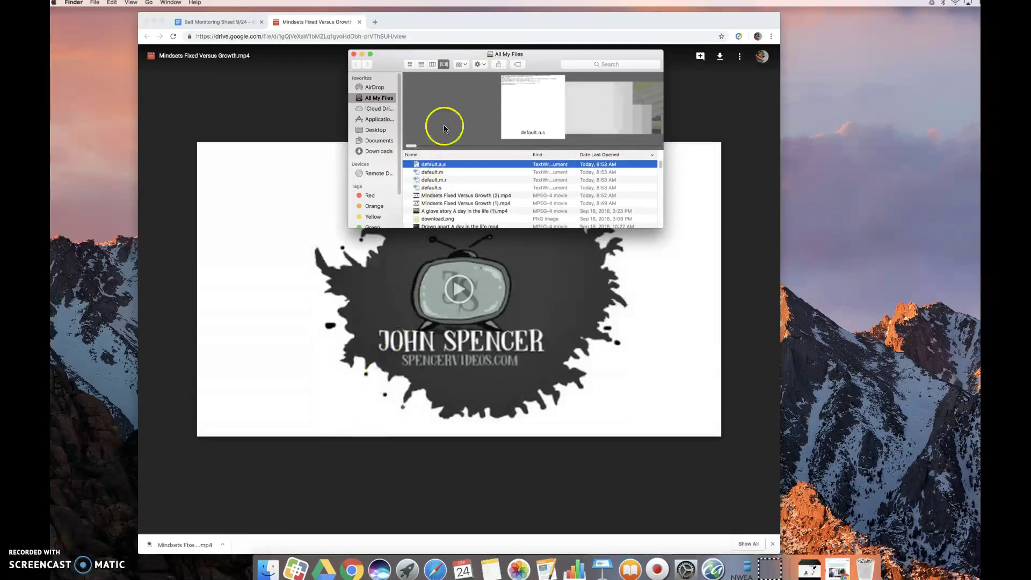
pyautogui.moveTo(410, 55); pyautogui.dragTo(340, 61)
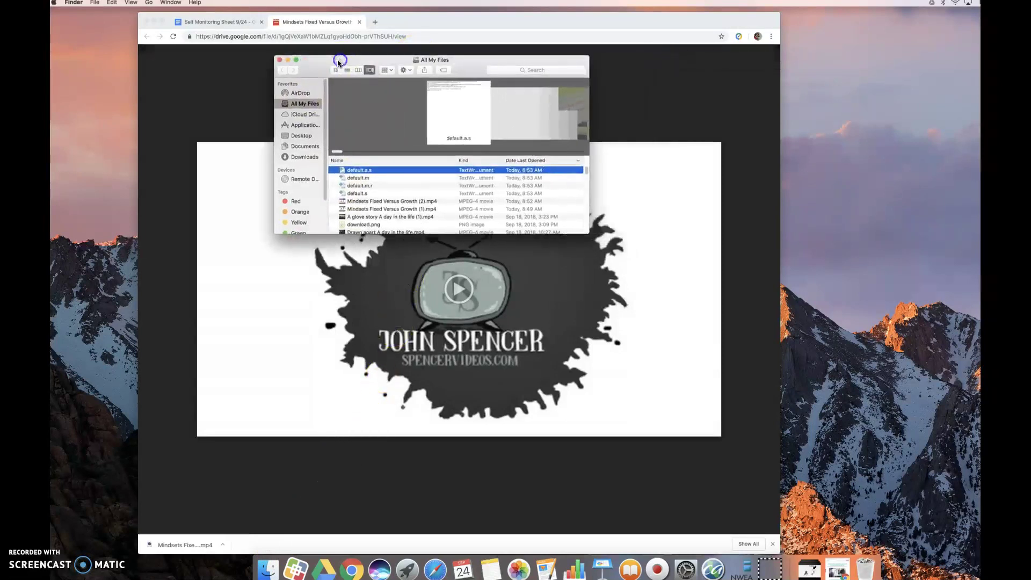
pyautogui.click(304, 126)
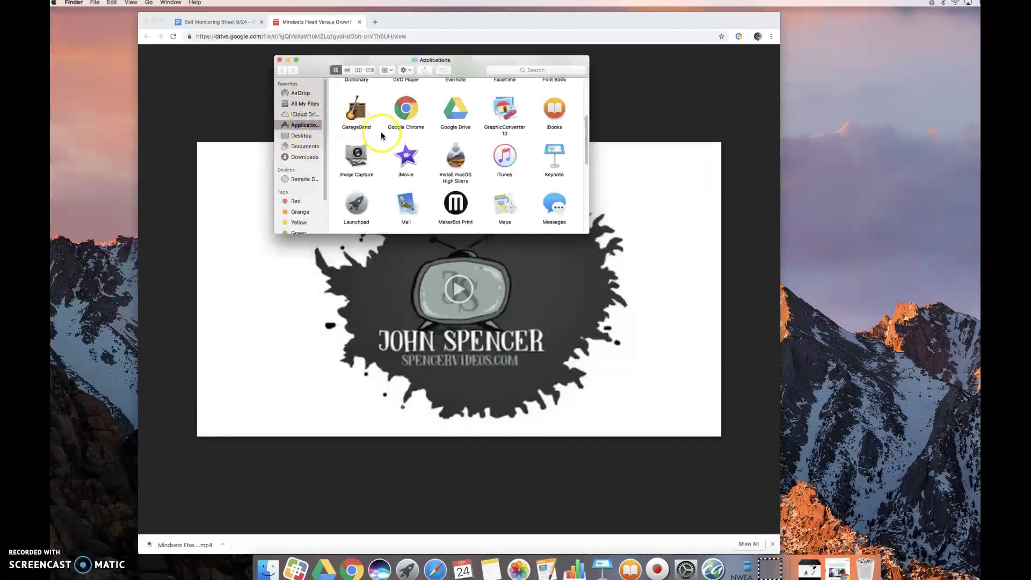
pyautogui.scroll(3, 415, 153)
pyautogui.scroll(-5, 427, 145)
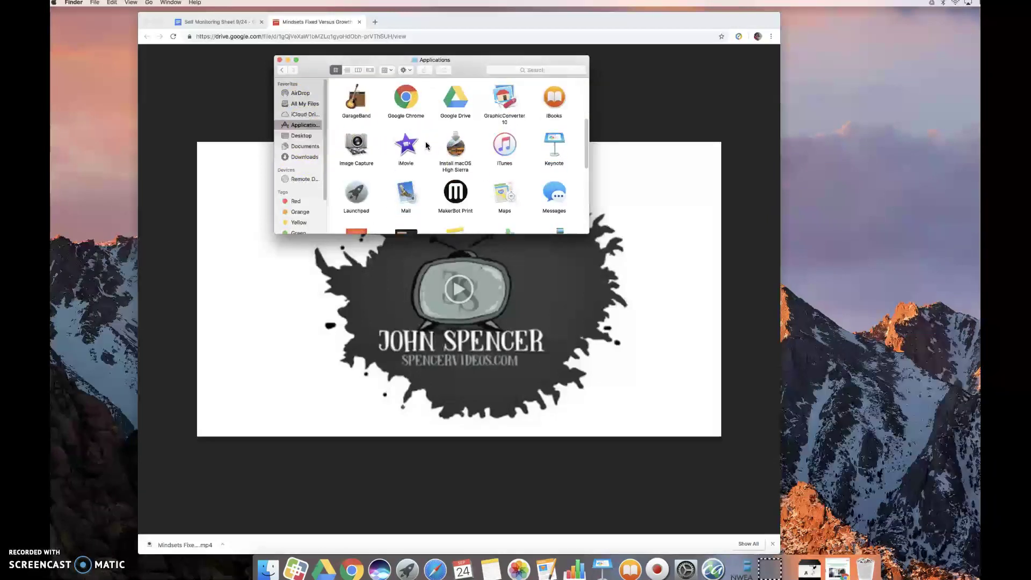
pyautogui.click(406, 122)
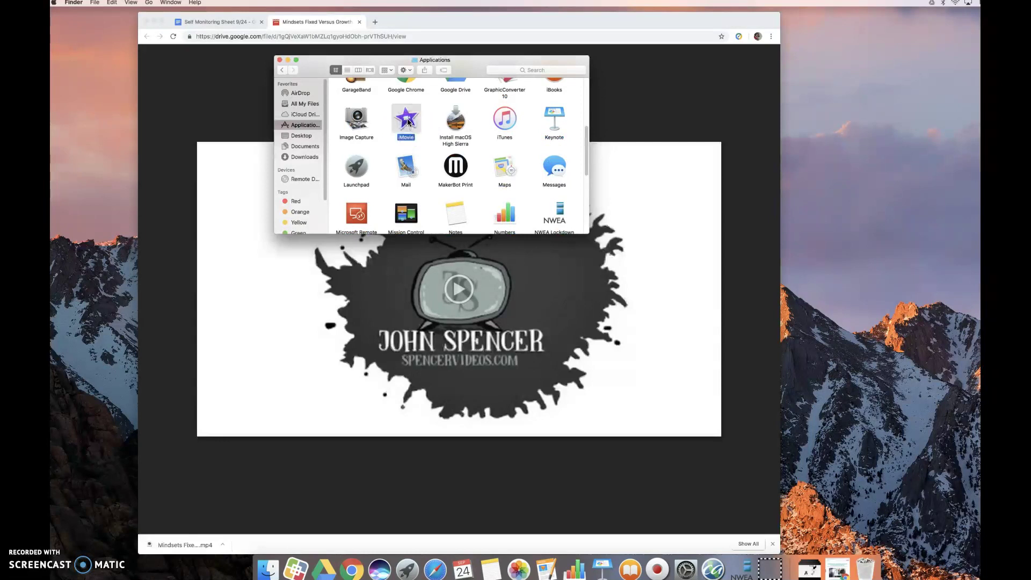
pyautogui.moveTo(408, 121); pyautogui.dragTo(392, 564)
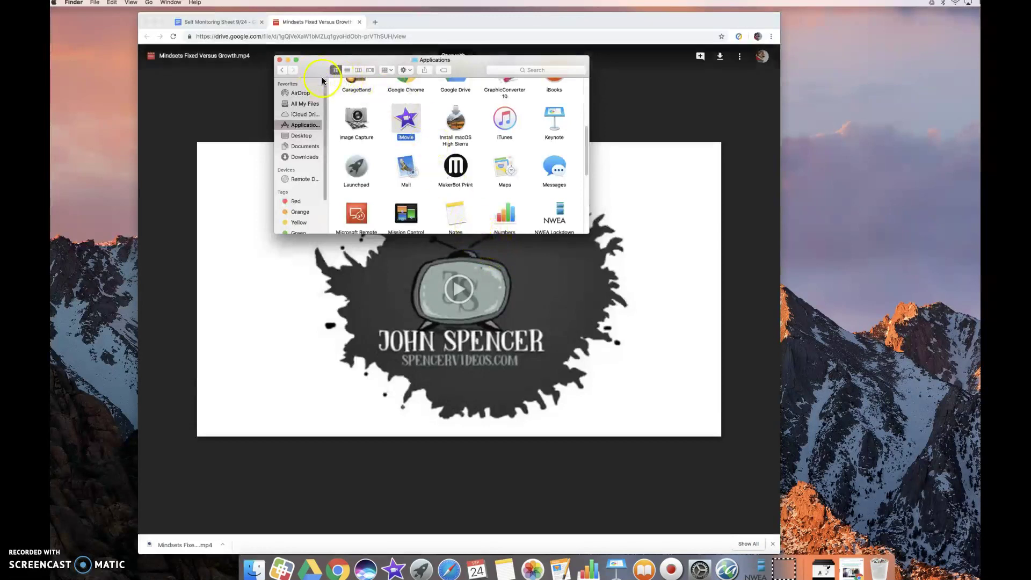
# Close the Applications window and launch iMovie from the Dock.
pyautogui.click(280, 63)
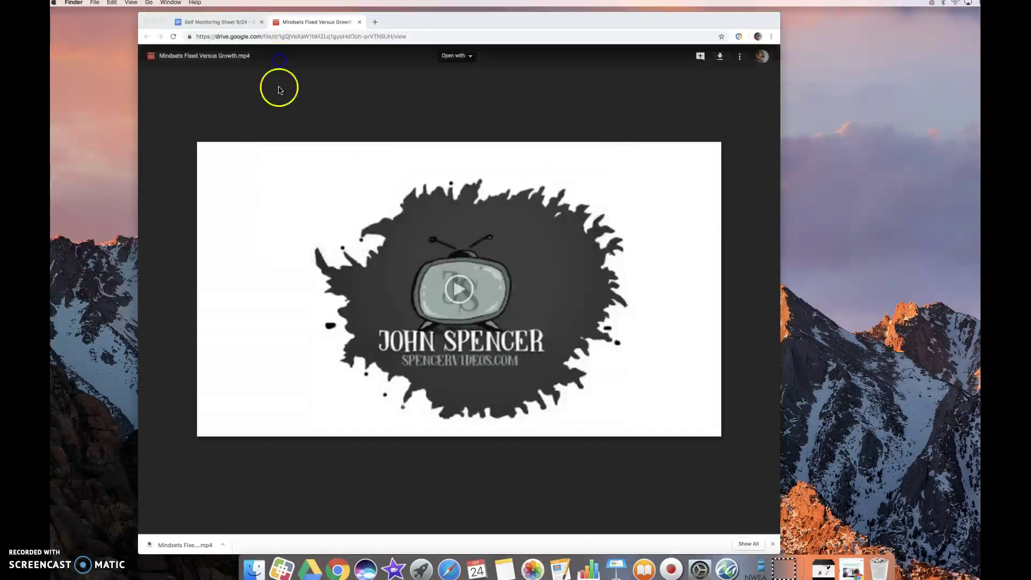
pyautogui.click(393, 570)
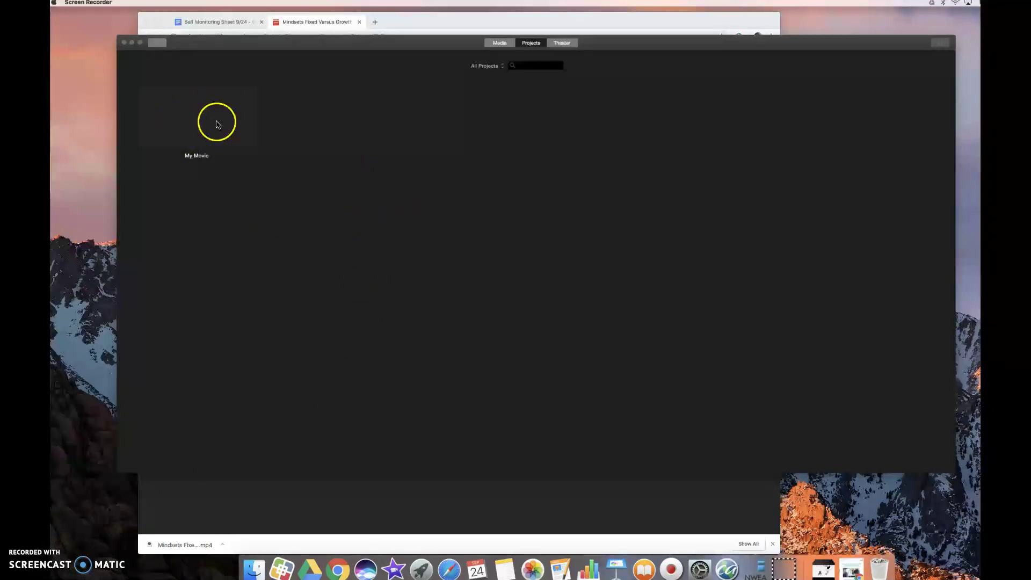
pyautogui.click(185, 46)
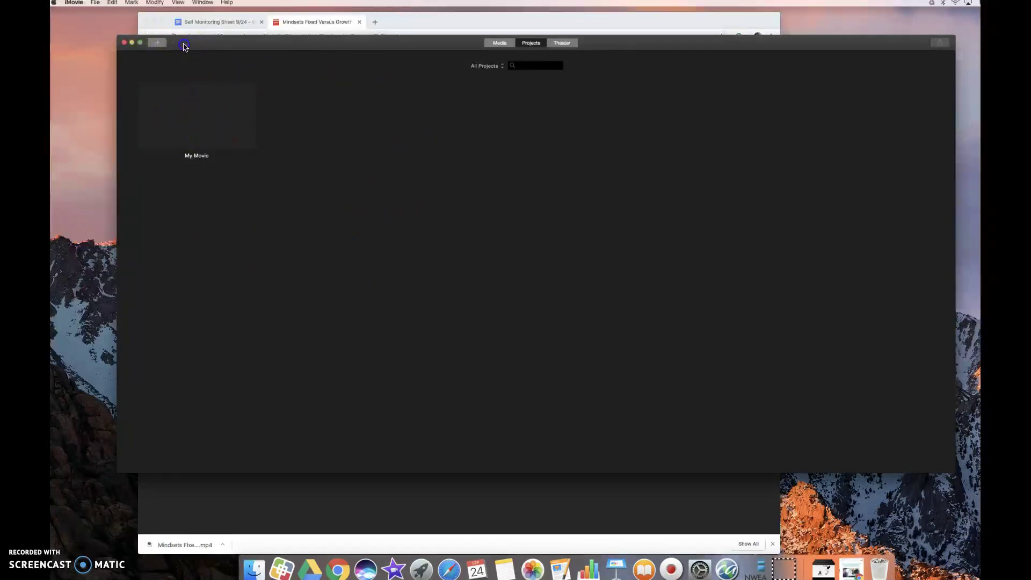
# Create a new No Theme movie project named My Movie 1.
pyautogui.click(162, 44)
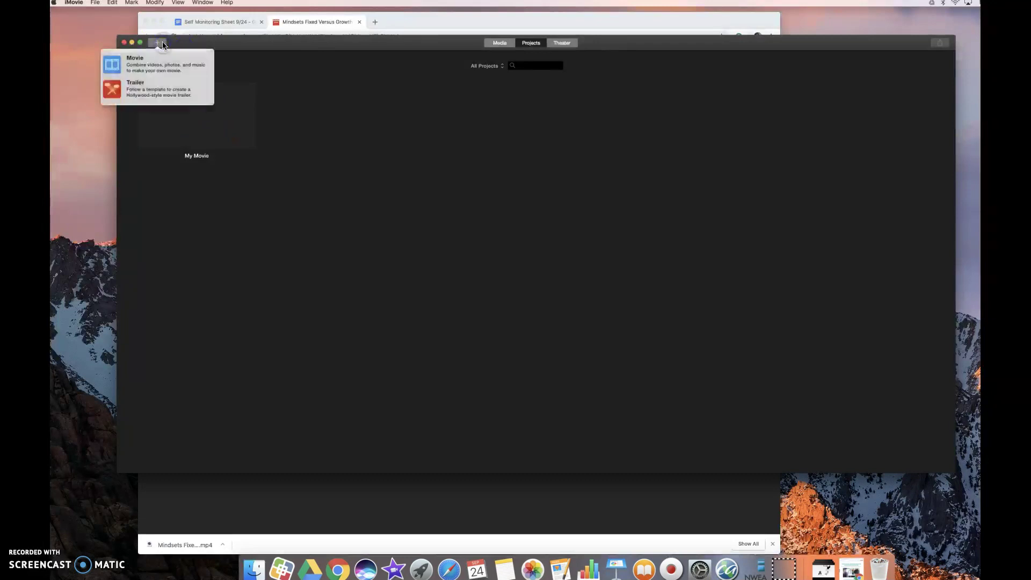
pyautogui.click(137, 61)
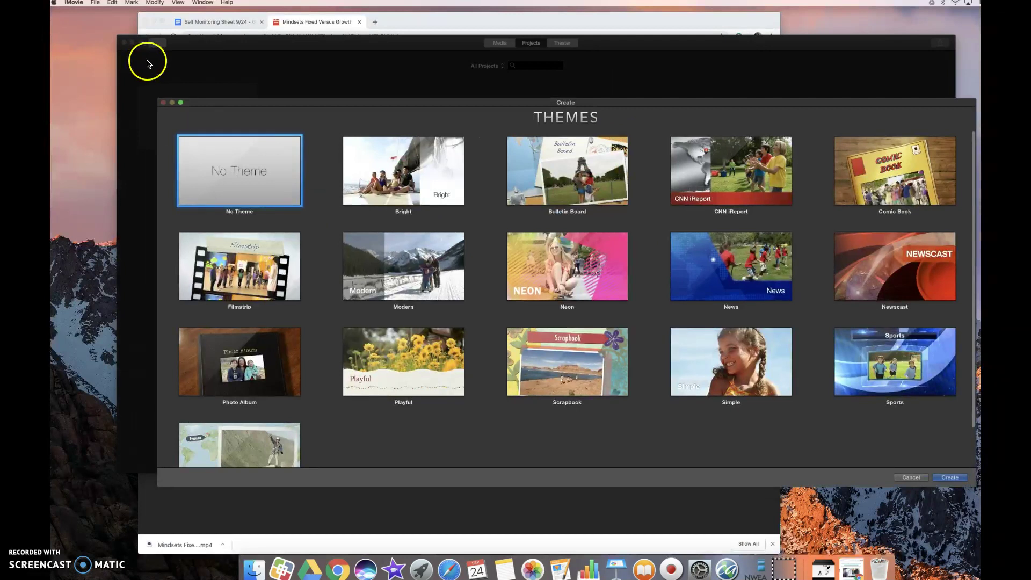
pyautogui.doubleClick(232, 169)
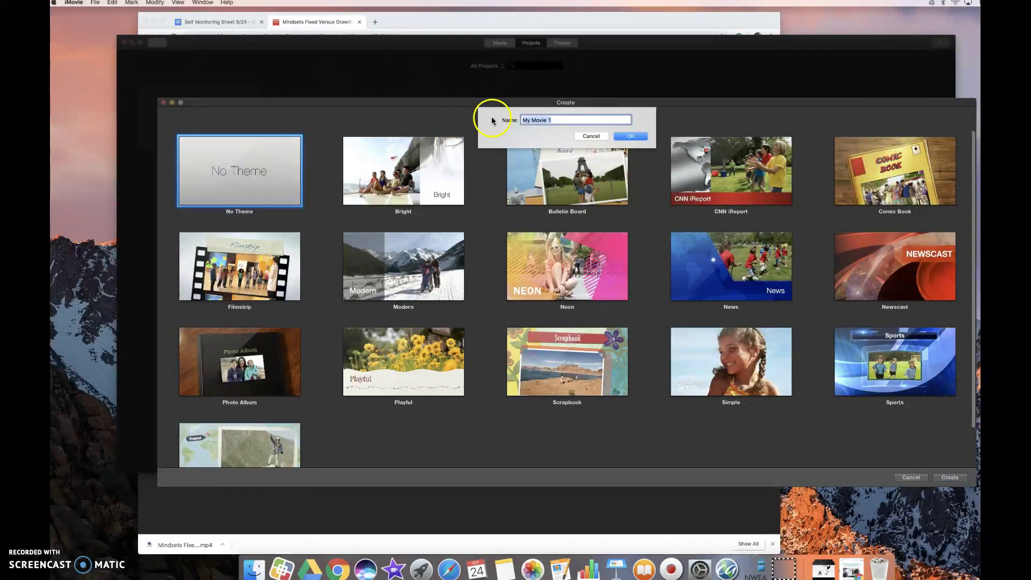
pyautogui.click(628, 136)
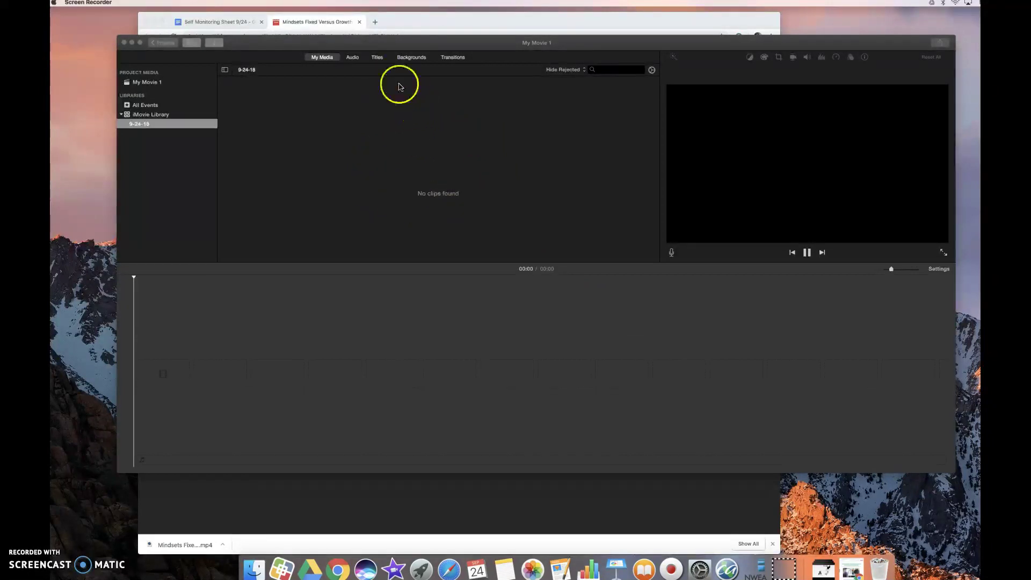
# Select iMovie Library, then My Movie 1 under Project Media in the sidebar.
pyautogui.click(156, 115)
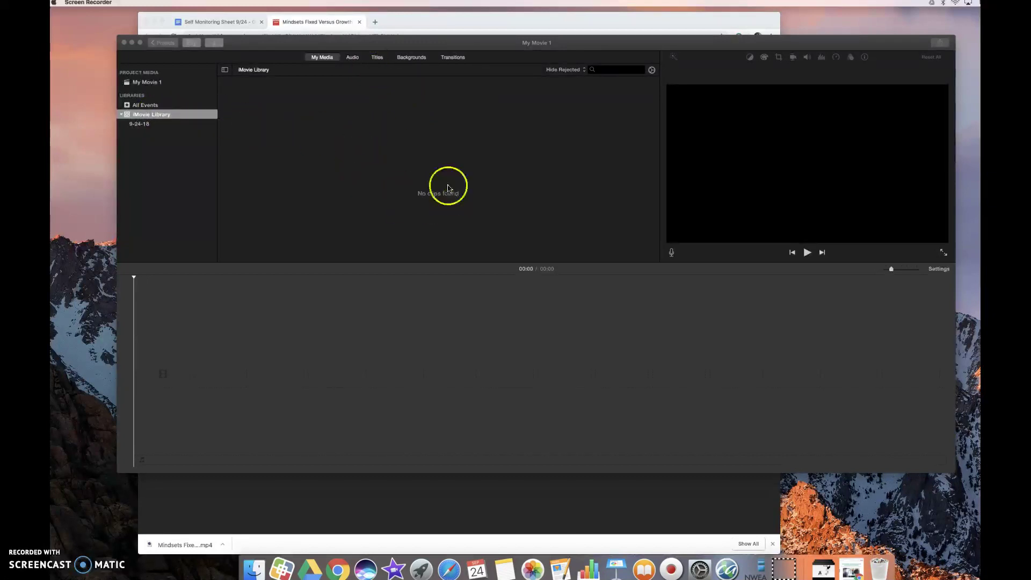
pyautogui.click(149, 83)
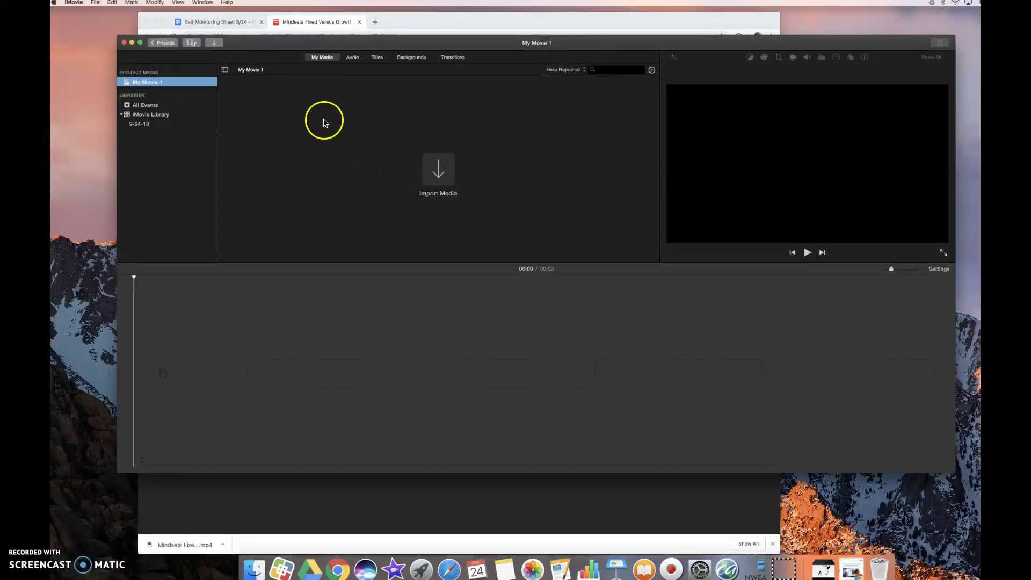
# Import the downloaded growth-mindset video from the Downloads folder into My Movie 1.
pyautogui.click(437, 173)
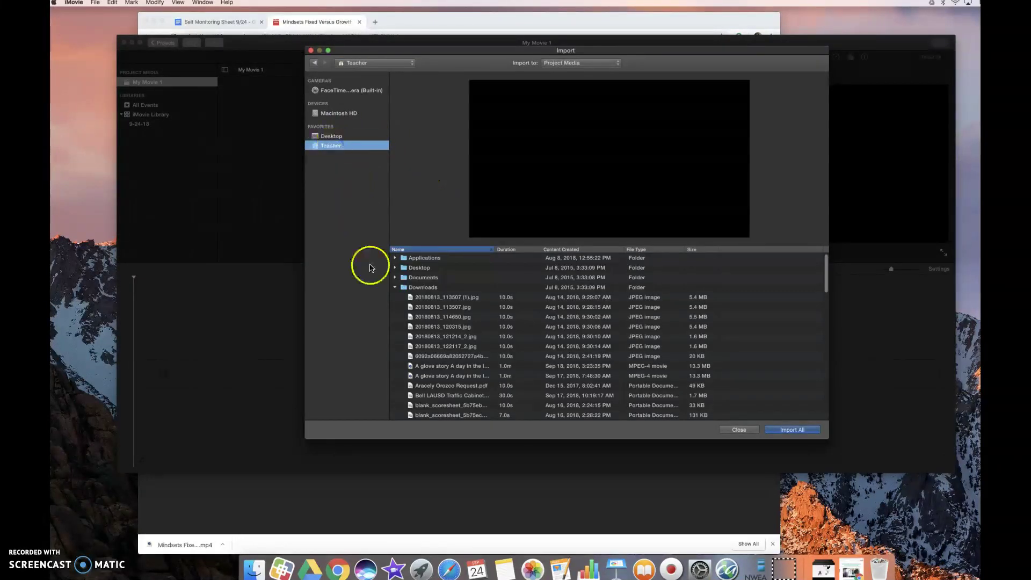
pyautogui.click(395, 288)
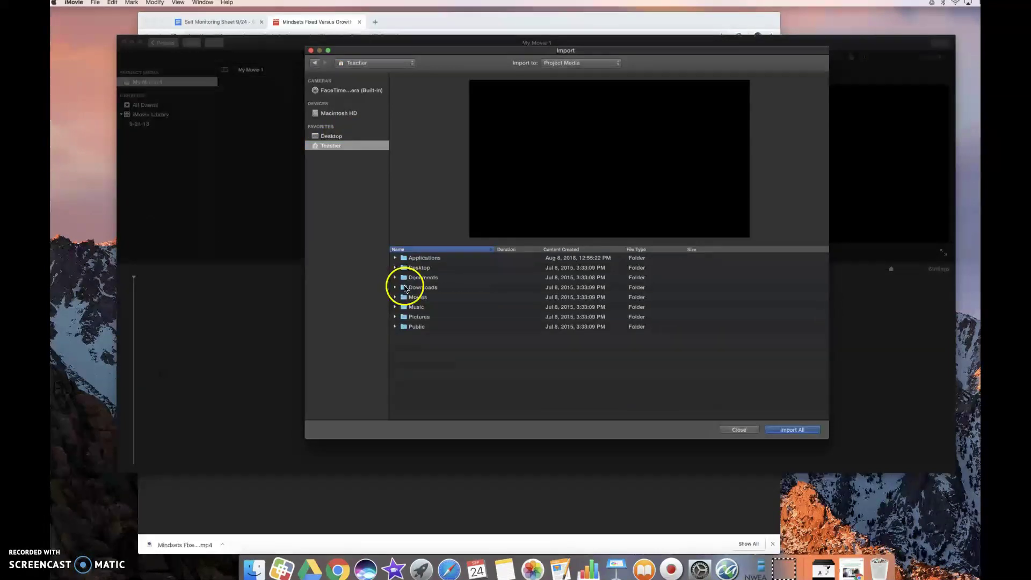
pyautogui.click(395, 288)
pyautogui.scroll(-5, 451, 322)
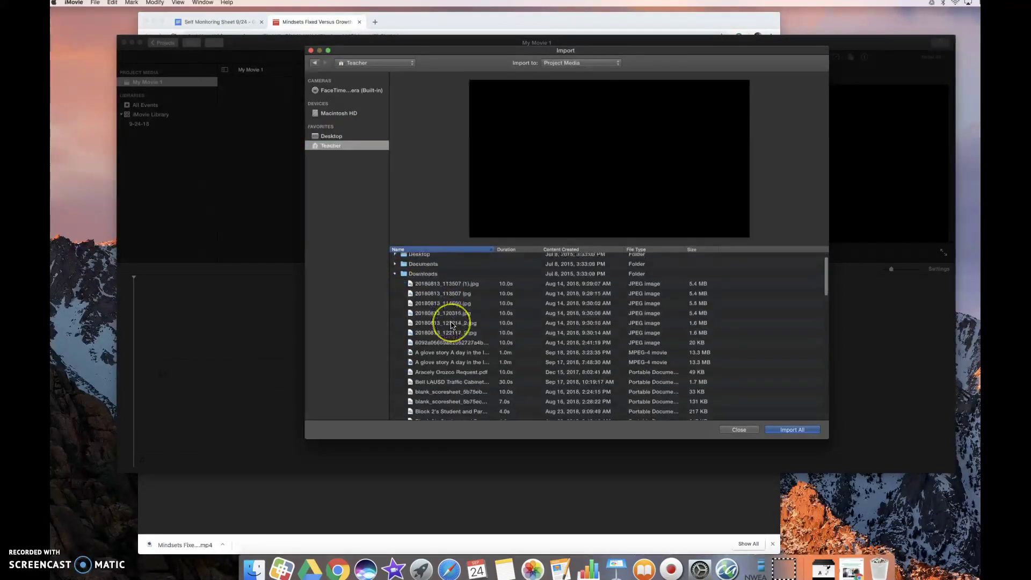
pyautogui.scroll(-5, 451, 323)
pyautogui.scroll(-4, 452, 323)
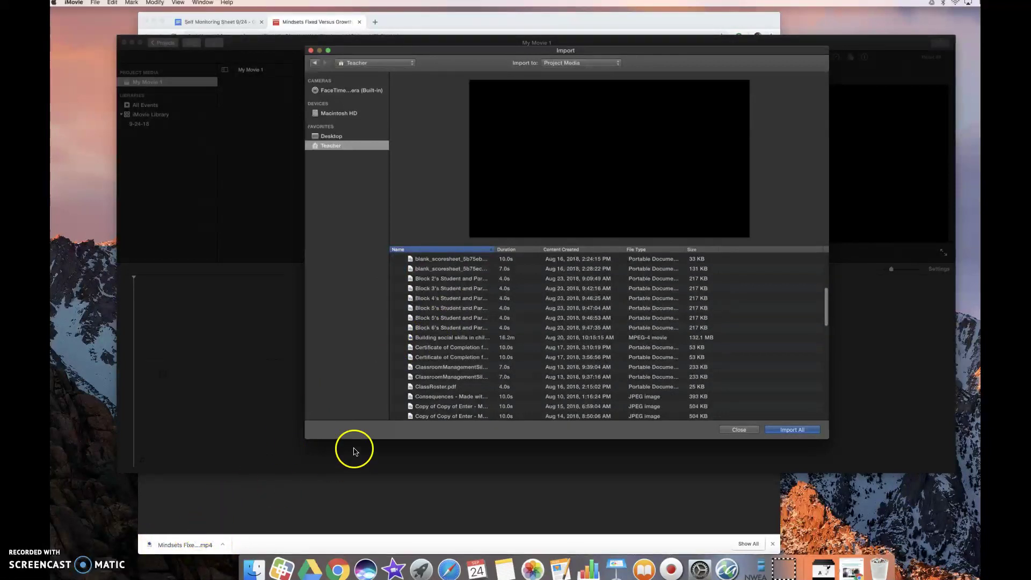
pyautogui.scroll(-3, 454, 377)
pyautogui.scroll(-4, 454, 376)
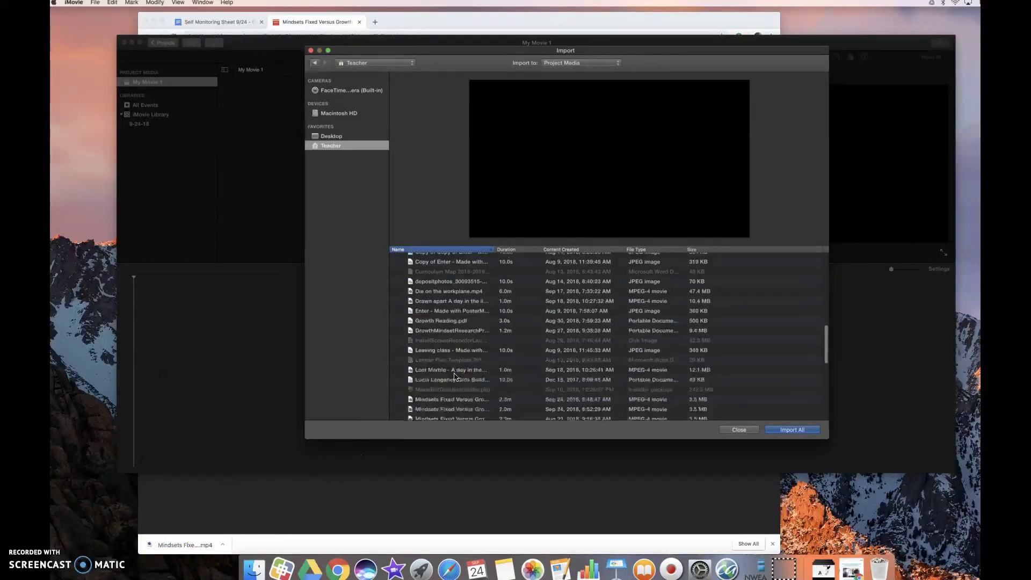
pyautogui.scroll(-5, 454, 376)
pyautogui.doubleClick(450, 346)
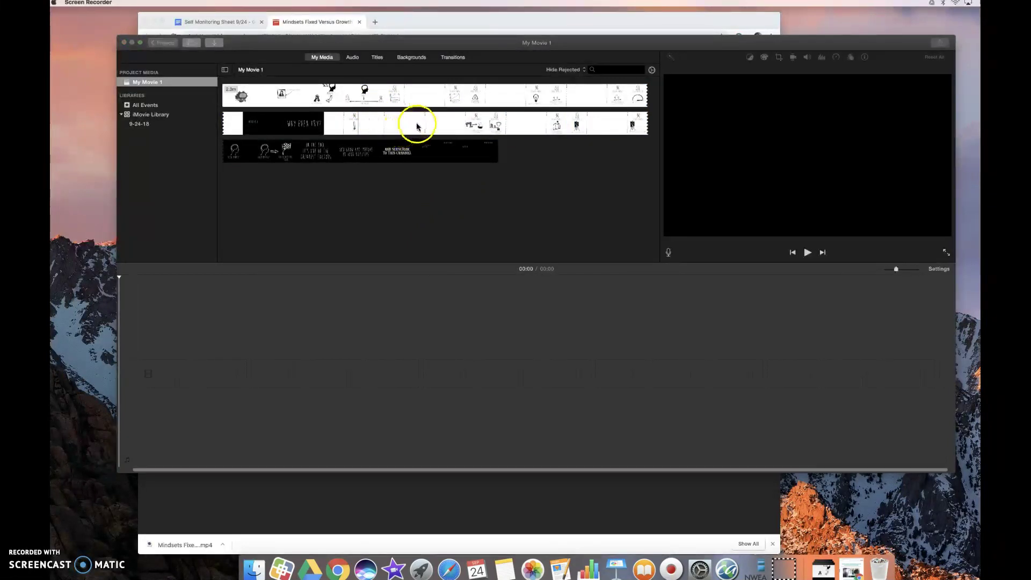
# Bring the movie editor to the front and select in the browser and timeline.
pyautogui.click(505, 153)
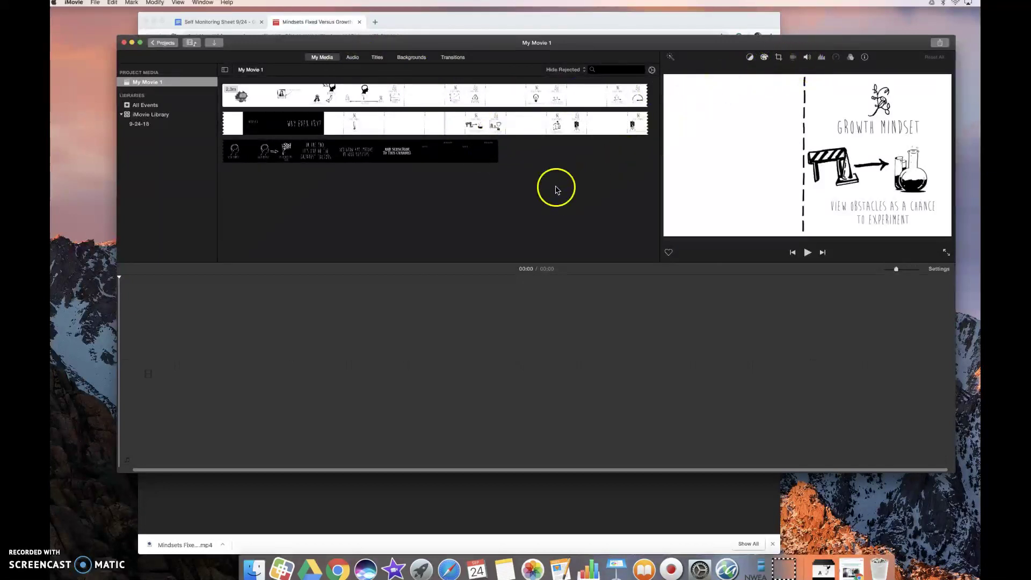
pyautogui.click(496, 334)
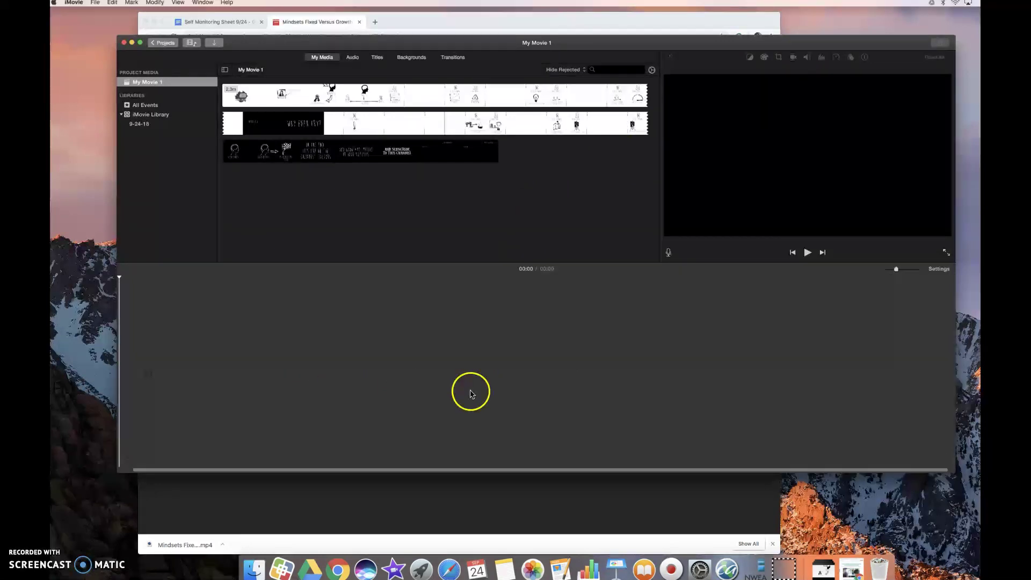
pyautogui.click(591, 197)
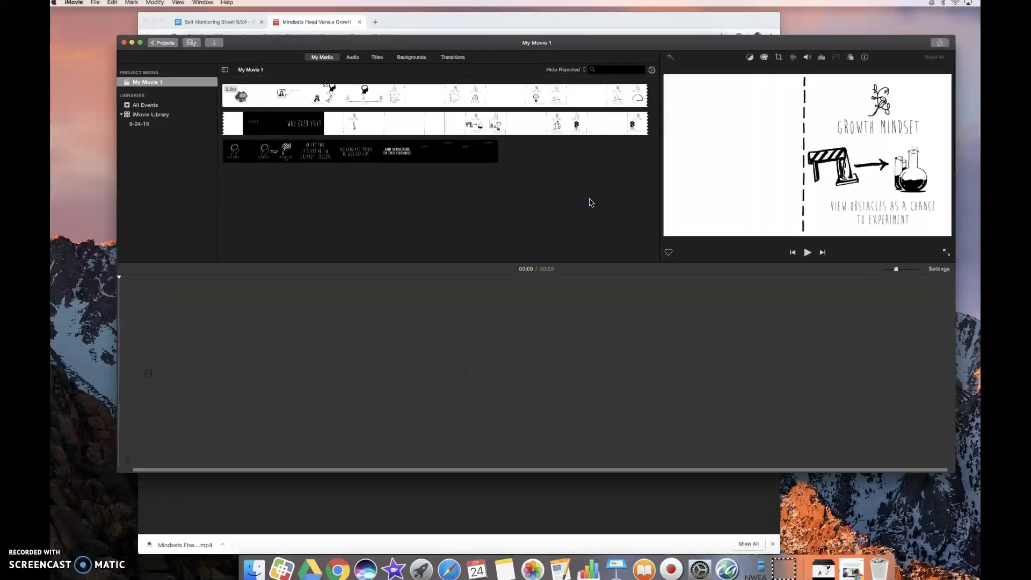
# Drag all three imported clips into the timeline and place the playhead after the intro logo.
pyautogui.moveTo(589, 202)
pyautogui.mouseDown()
pyautogui.moveTo(407, 93)
pyautogui.moveTo(386, 90)
pyautogui.mouseUp()
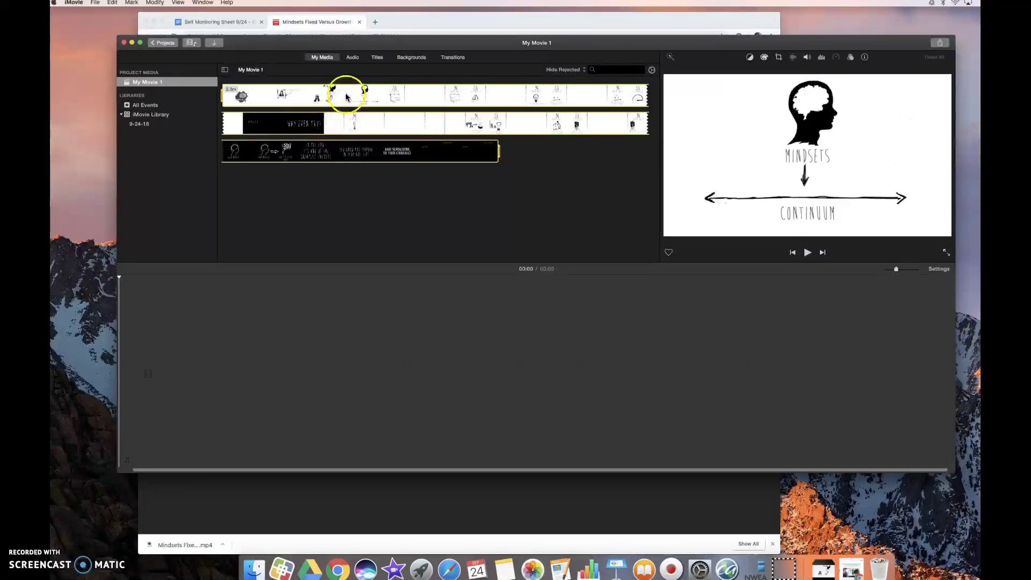
pyautogui.moveTo(322, 242); pyautogui.dragTo(242, 371)
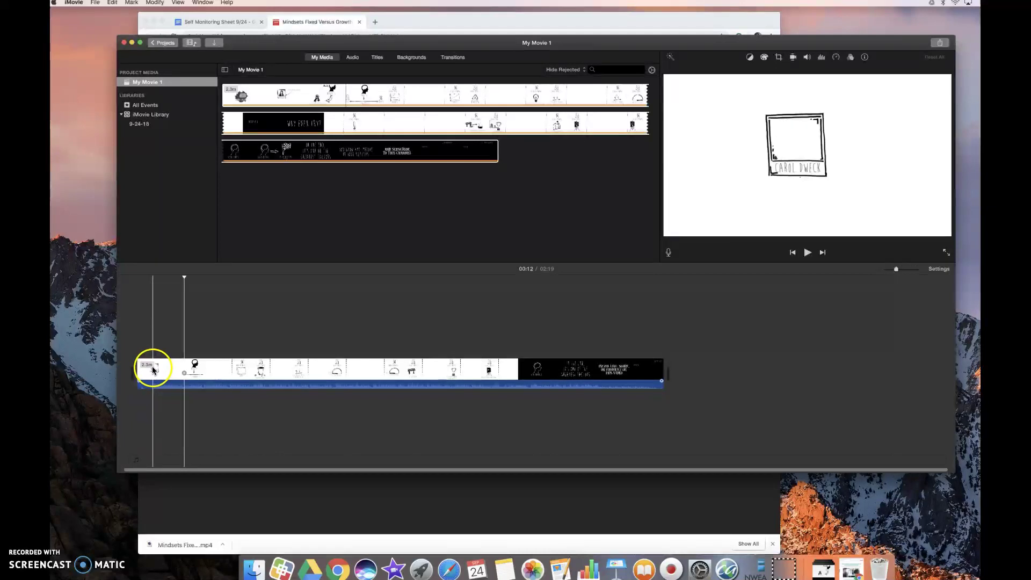
pyautogui.click(153, 368)
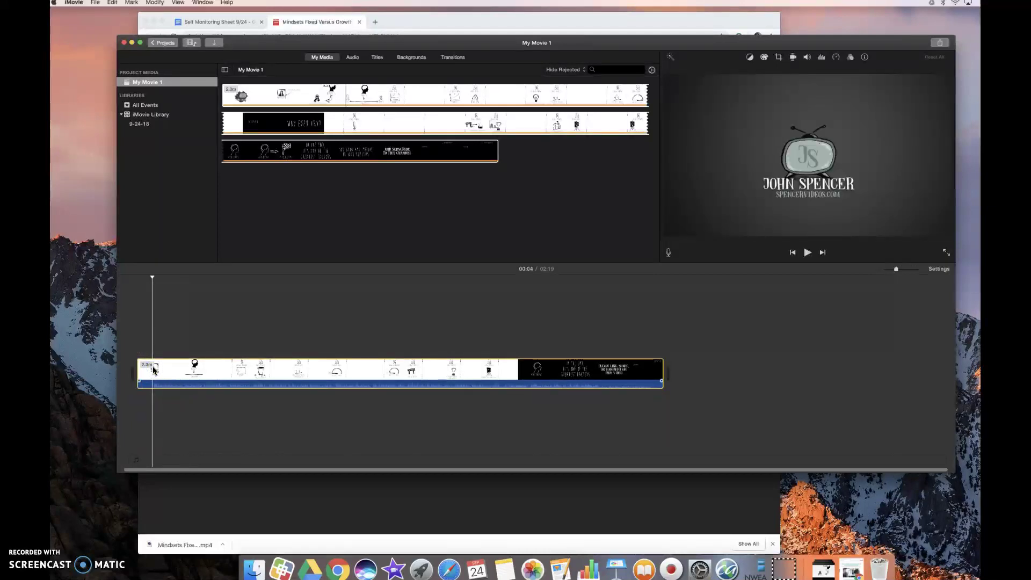
pyautogui.click(153, 369)
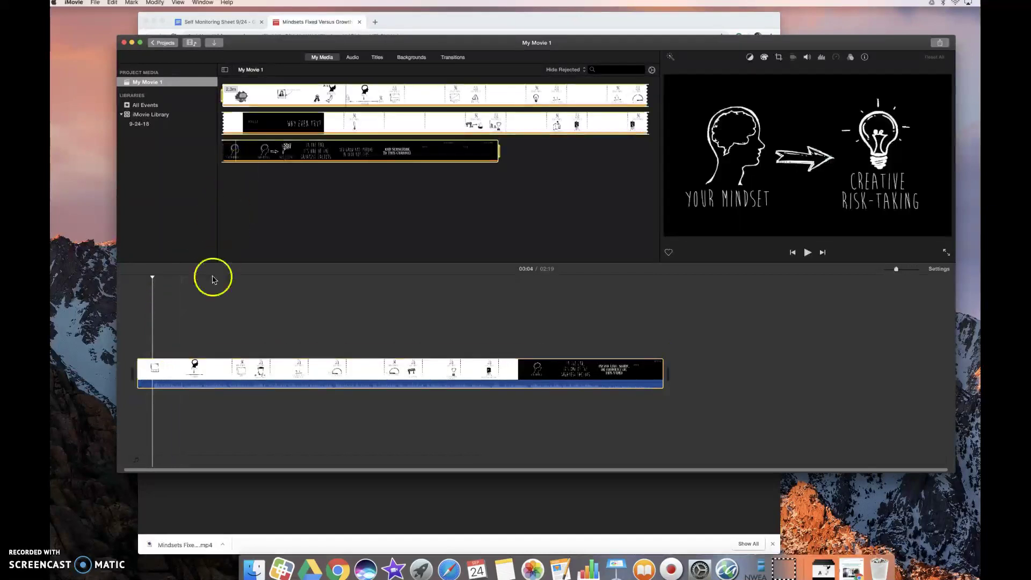
# Split the timeline clip at the playhead where the intro logo ends.
pyautogui.click(154, 369)
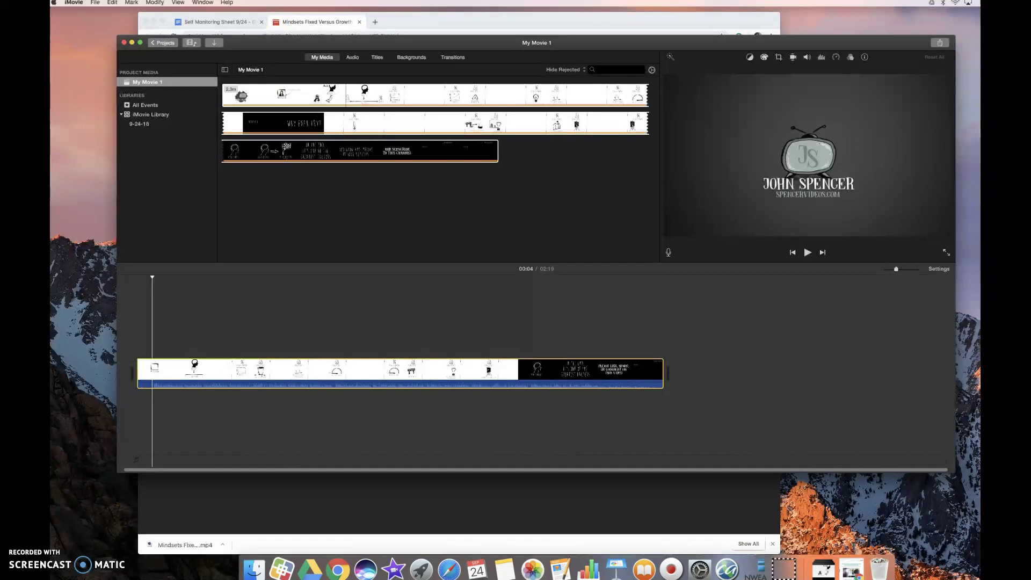
pyautogui.click(155, 2)
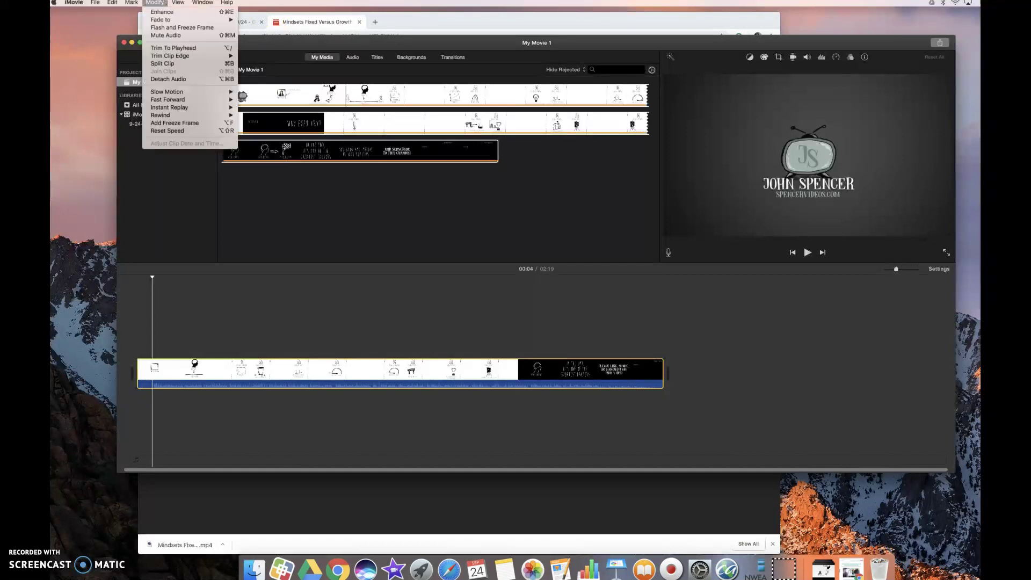
pyautogui.click(175, 64)
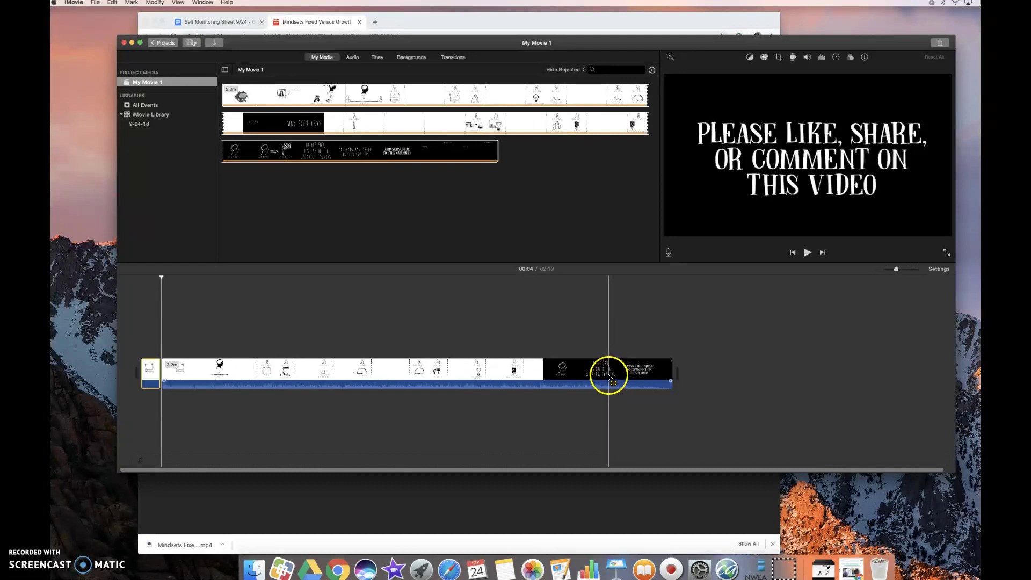
# Split off the closing outro at about 2:01.
pyautogui.click(609, 375)
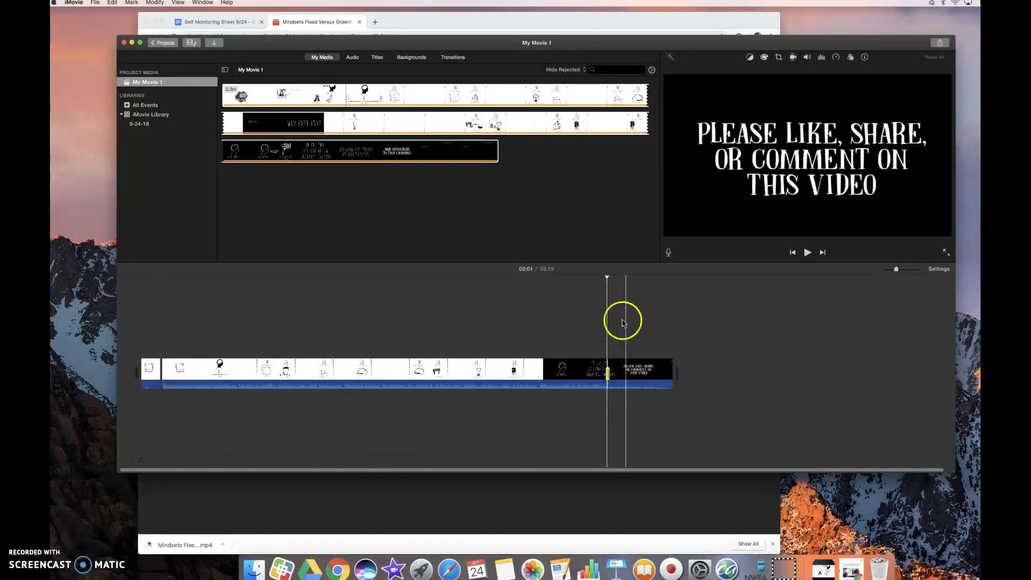
pyautogui.click(156, 4)
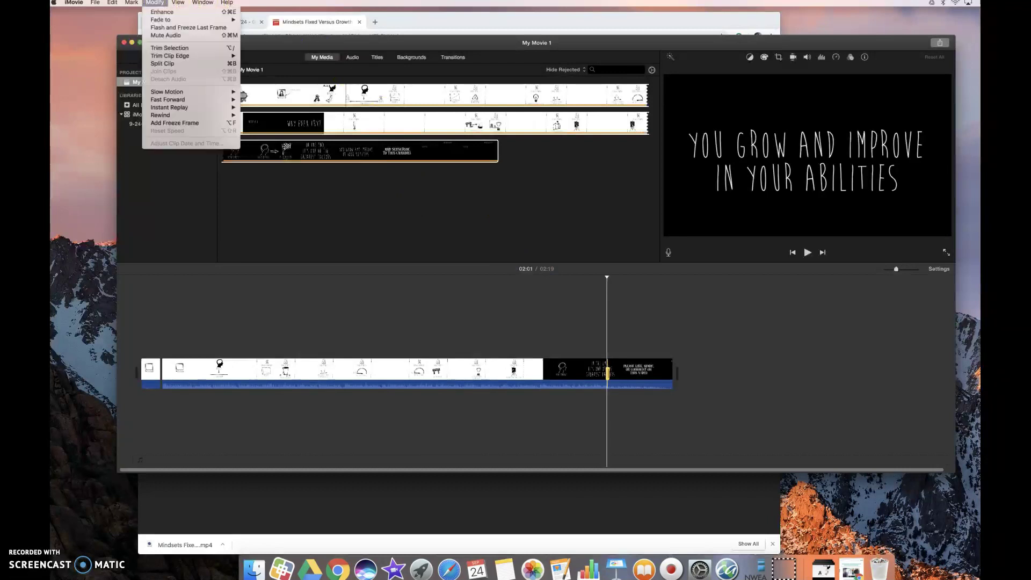
pyautogui.click(196, 63)
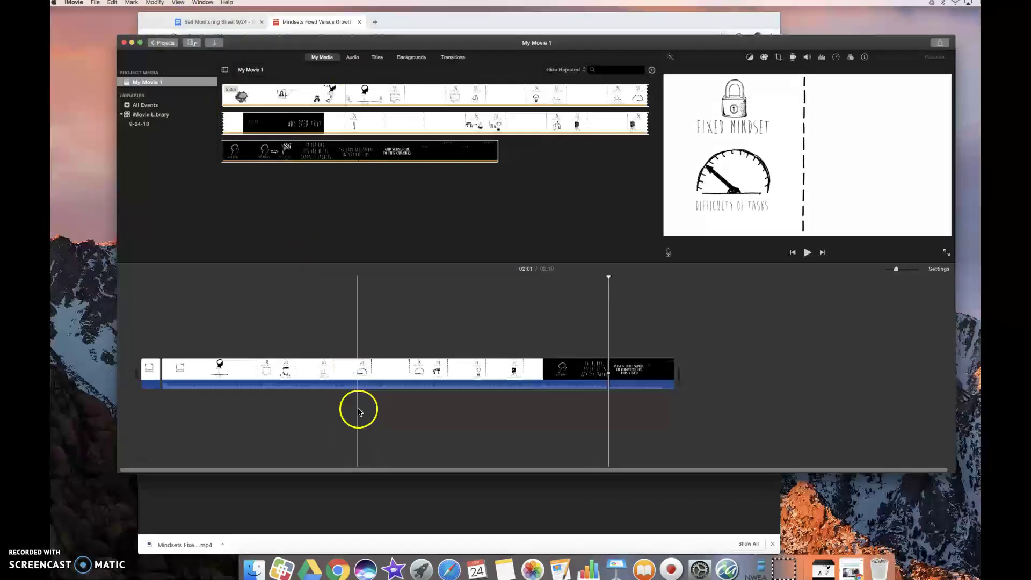
# Delete the short intro logo clip and the closing outro clip, leaving a 1:57 movie.
pyautogui.click(389, 410)
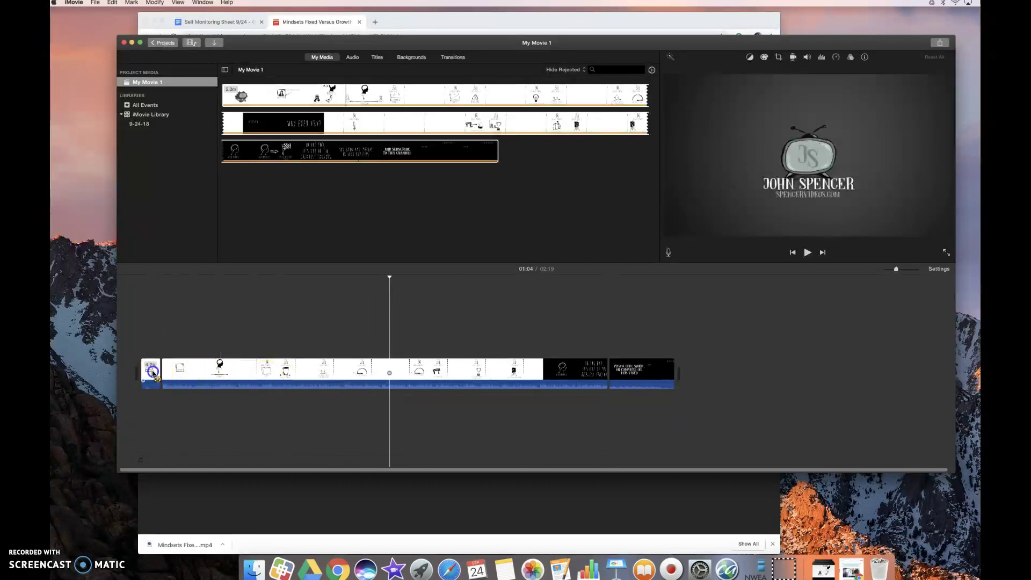
pyautogui.click(152, 370)
pyautogui.press('Delete')
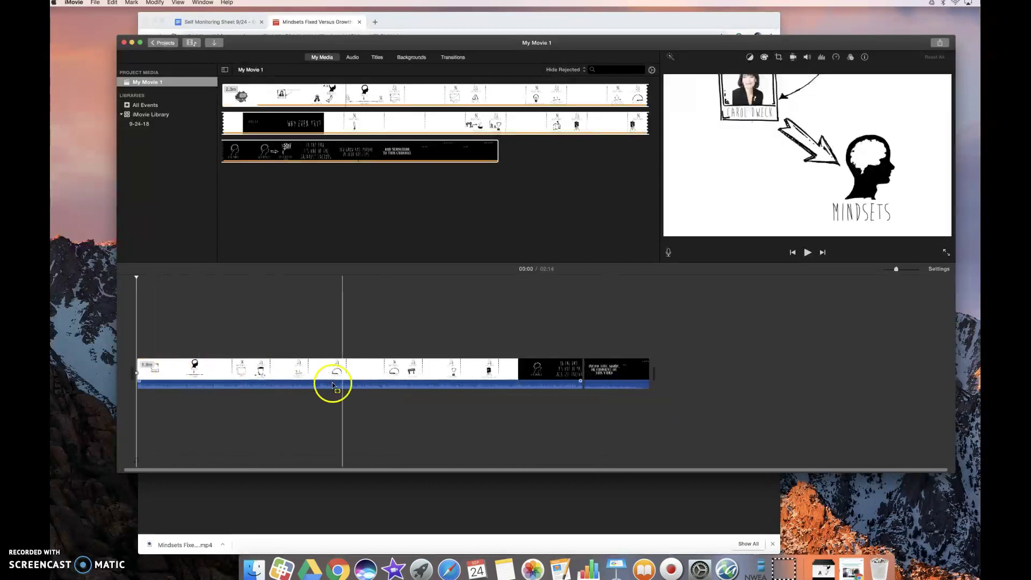
pyautogui.click(614, 379)
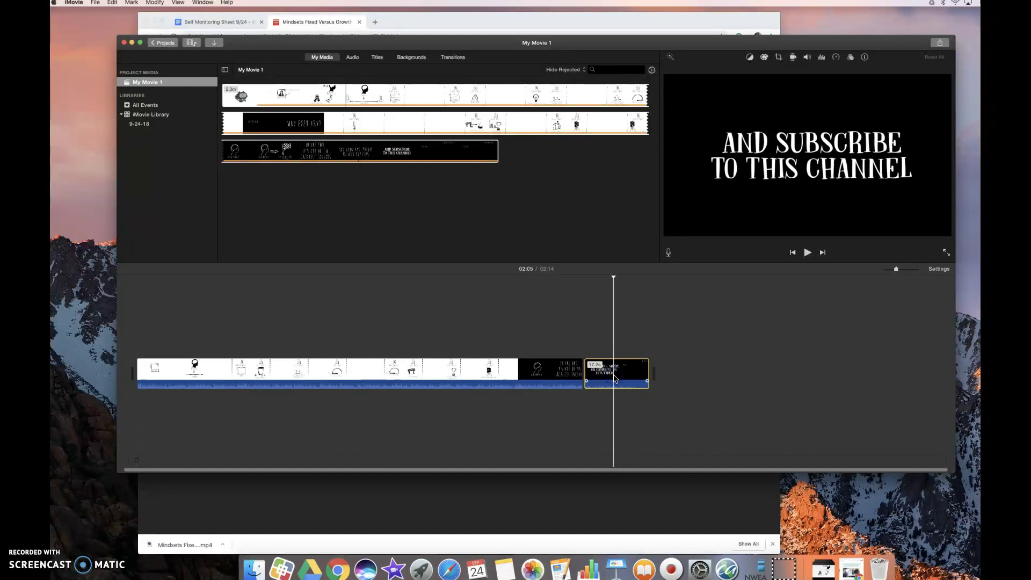
pyautogui.press('Delete')
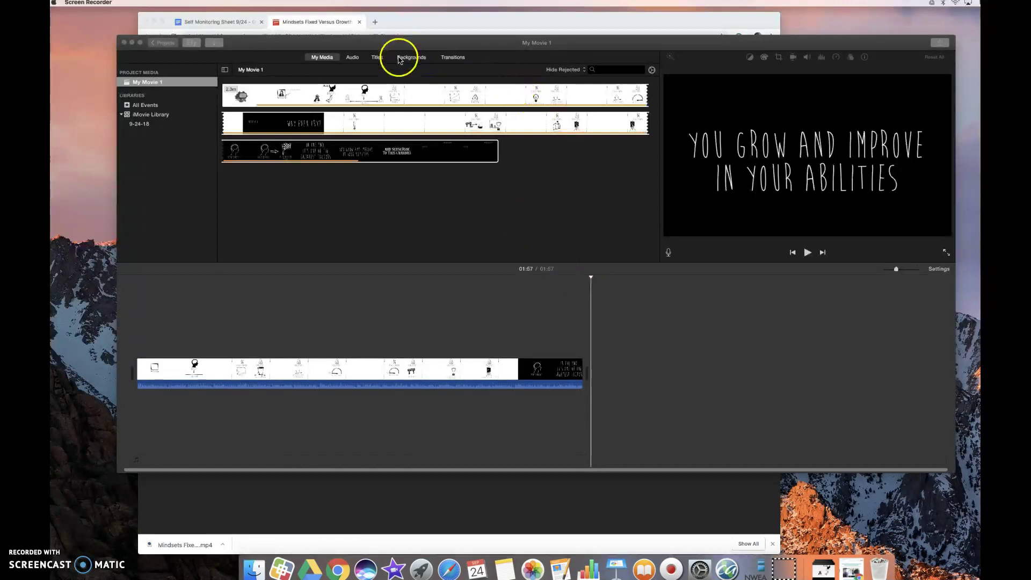
# Drag the Line title template from Titles to the start of the timeline.
pyautogui.click(376, 57)
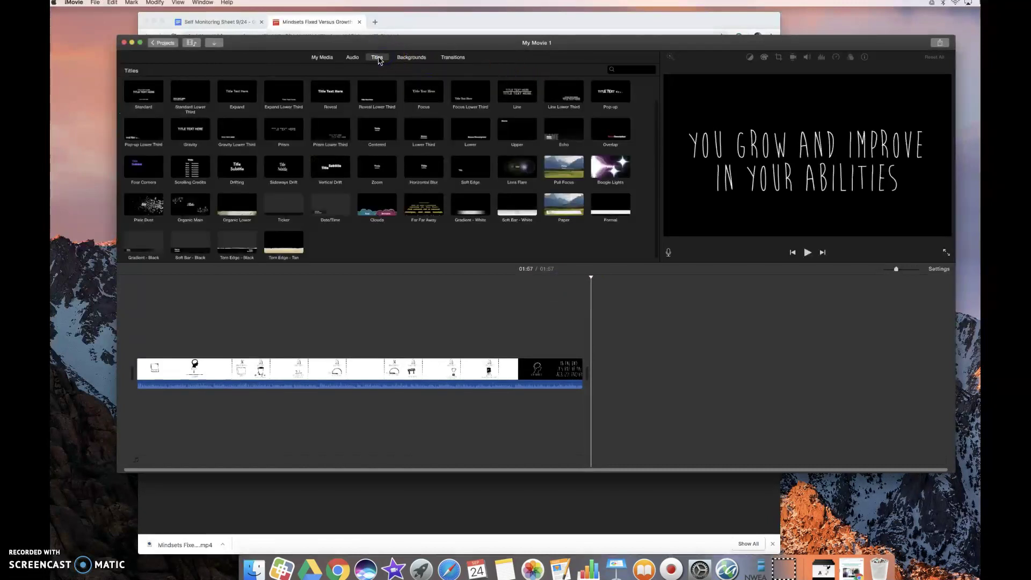
pyautogui.click(515, 93)
pyautogui.moveTo(509, 97); pyautogui.dragTo(149, 376)
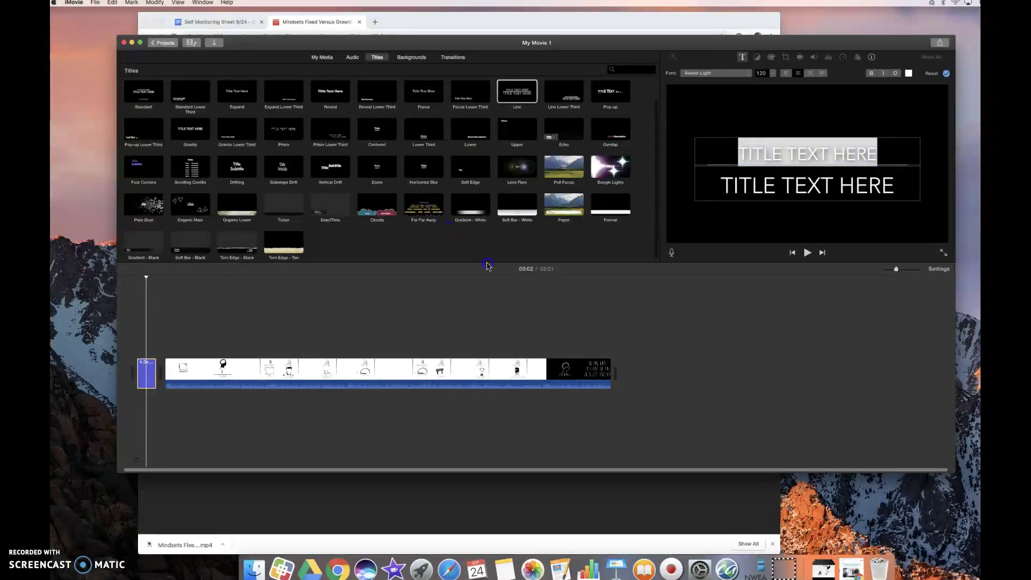
# Drag the Far Far Away credits to the timeline's end and preview them.
pyautogui.moveTo(423, 208); pyautogui.dragTo(602, 380)
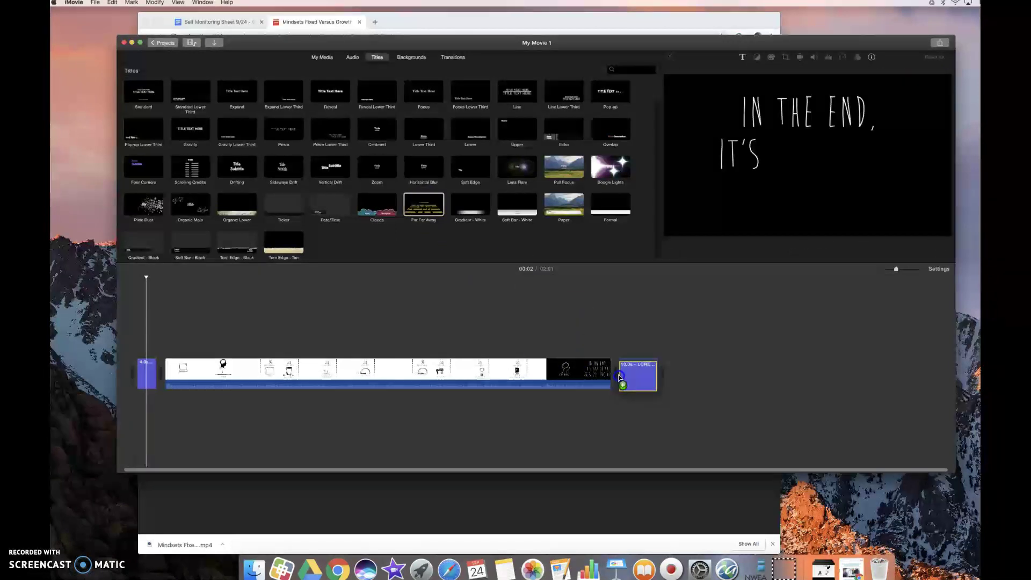
pyautogui.click(619, 376)
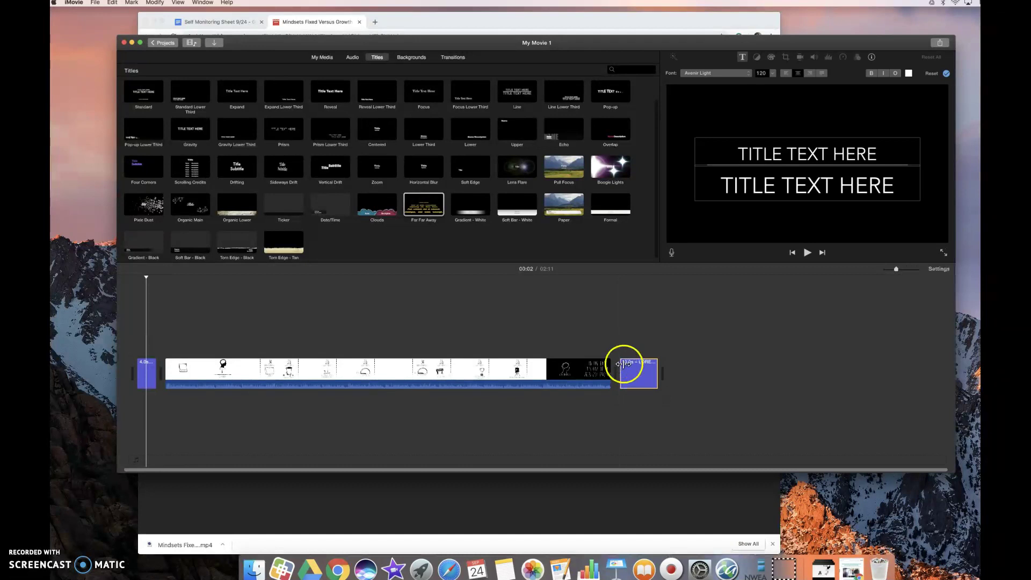
pyautogui.click(647, 389)
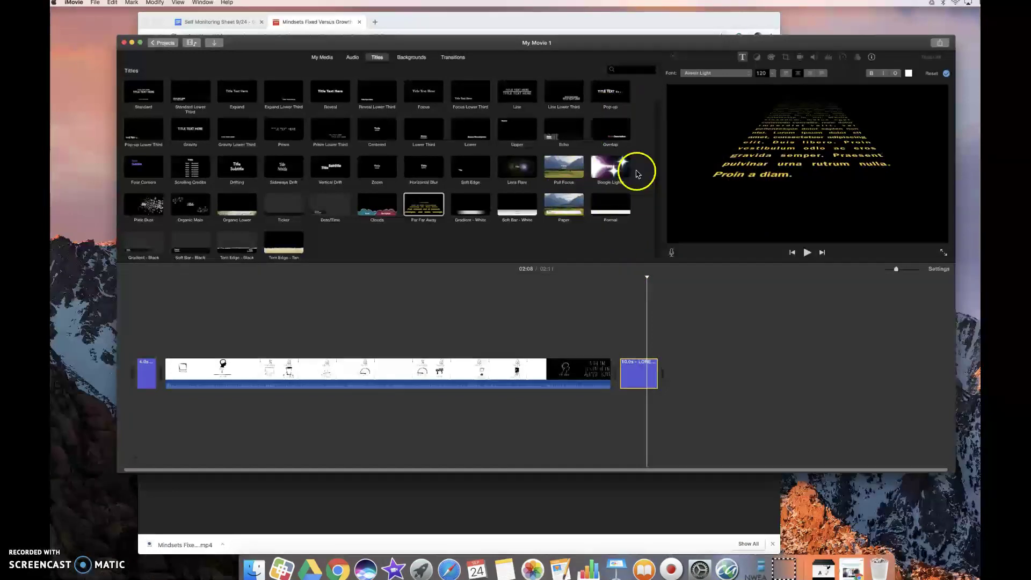
# Select the opening Line title clip and open its 'TITLE TEXT HERE' placeholder for editing.
pyautogui.click(146, 372)
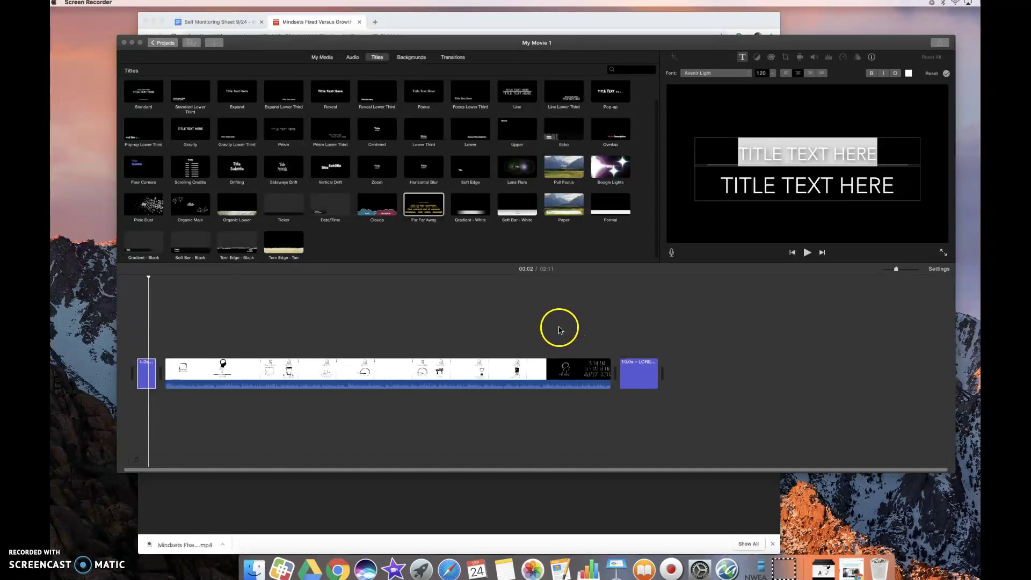
pyautogui.click(559, 329)
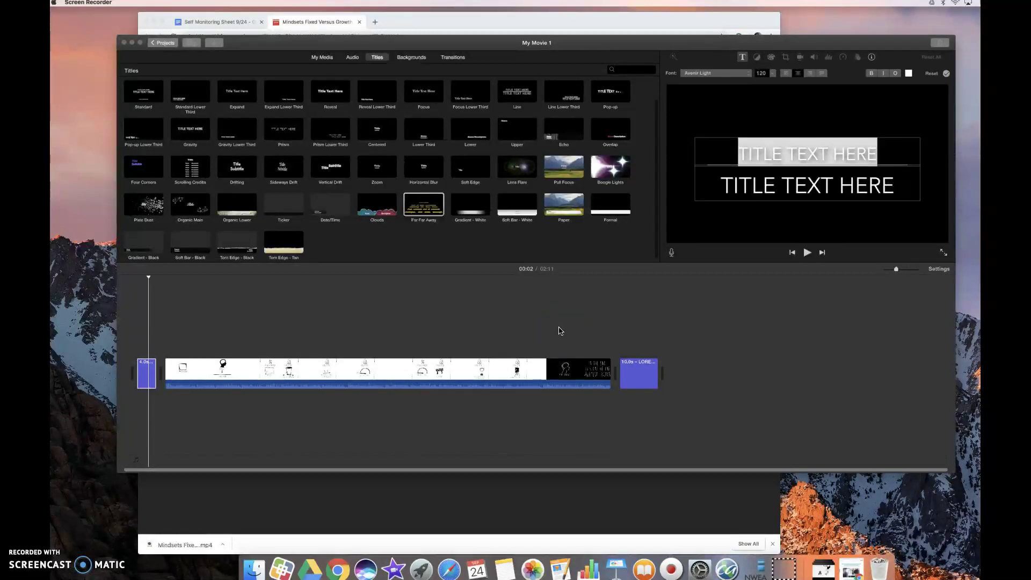